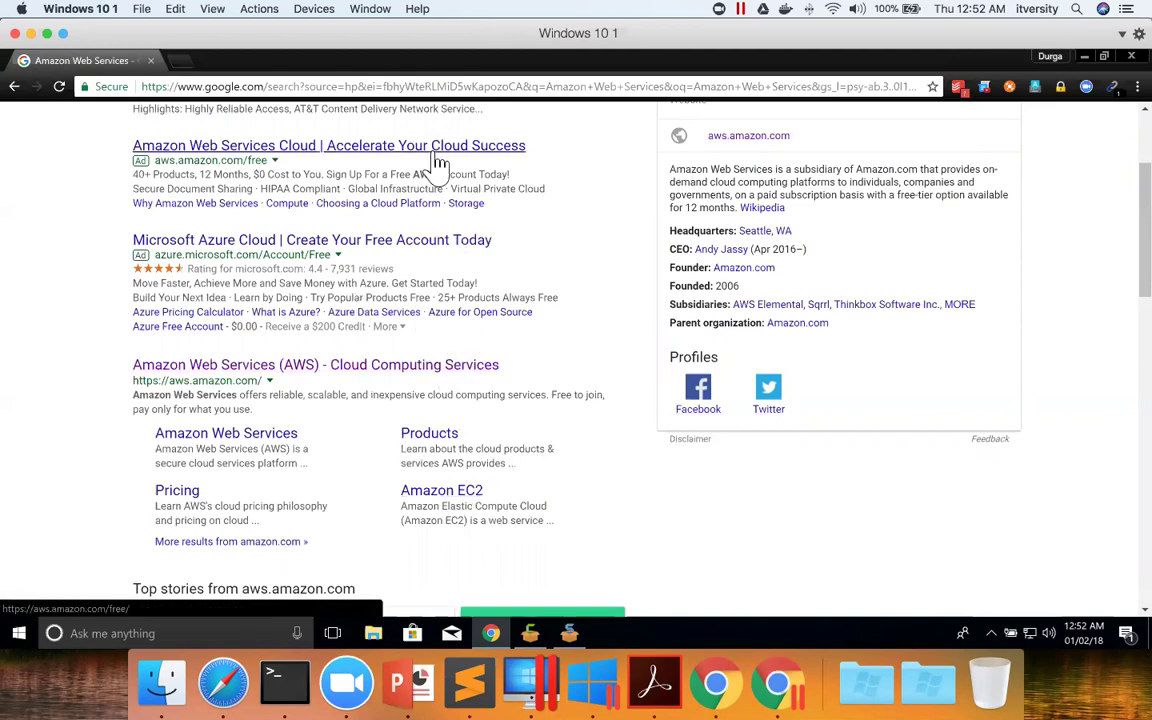
Load the AWS home page at aws.amazon.com from the browser address bar.
left_click(323, 88)
type("aws.")
key("Return")
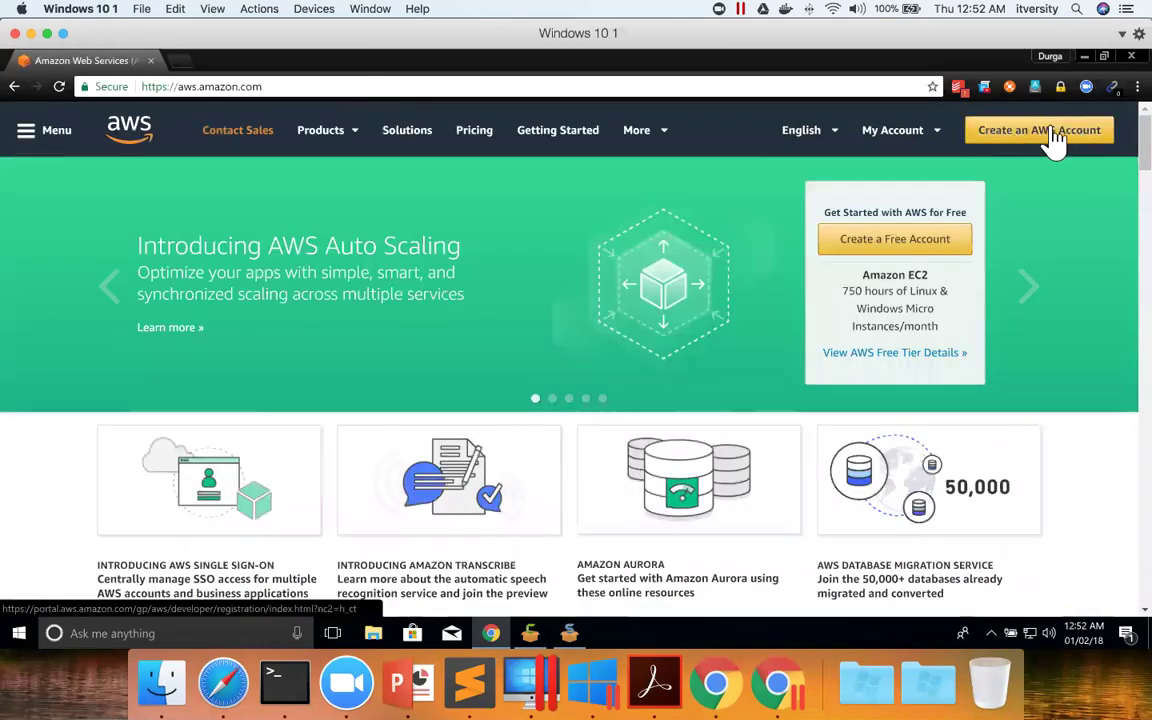
Start creating an AWS account and enter the e-mail address, the password and an account name.
left_click(1072, 143)
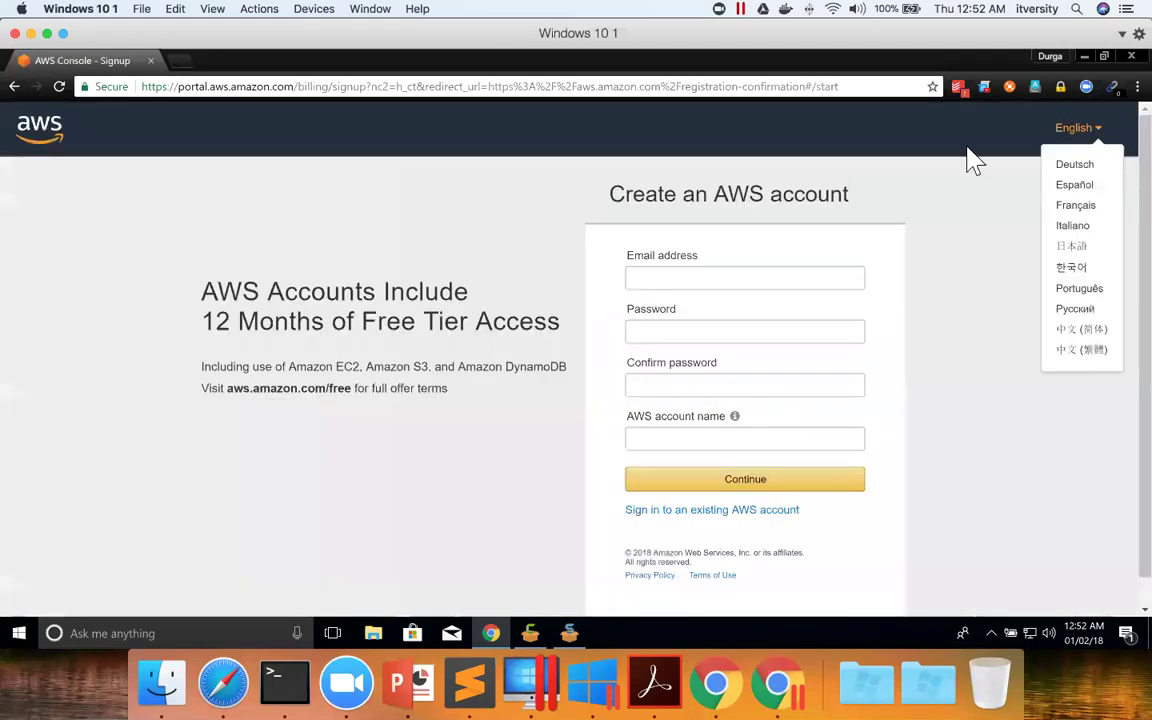
left_click(762, 281)
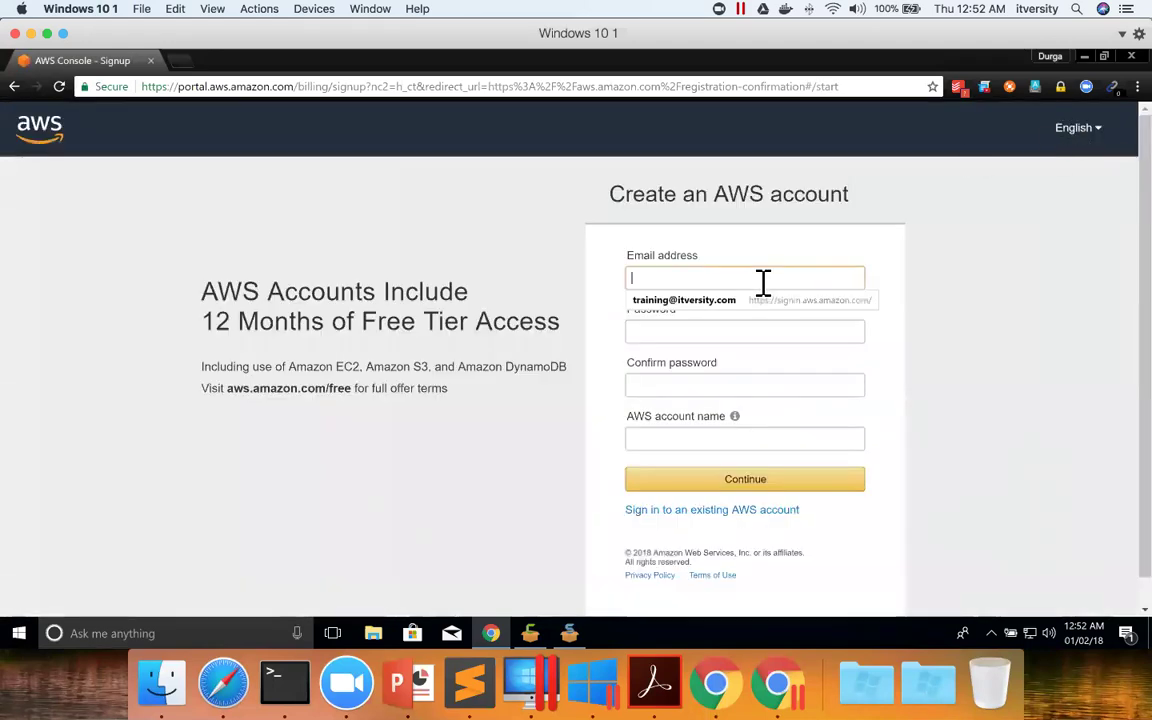
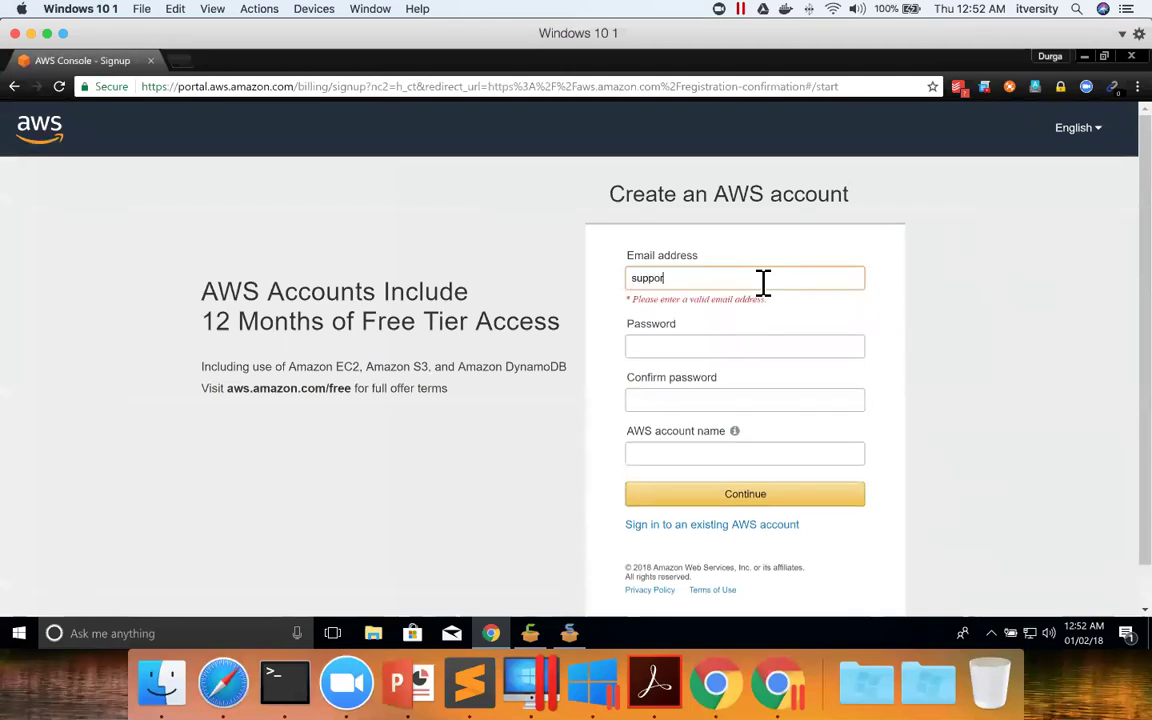
key("Tab")
type("•••••")
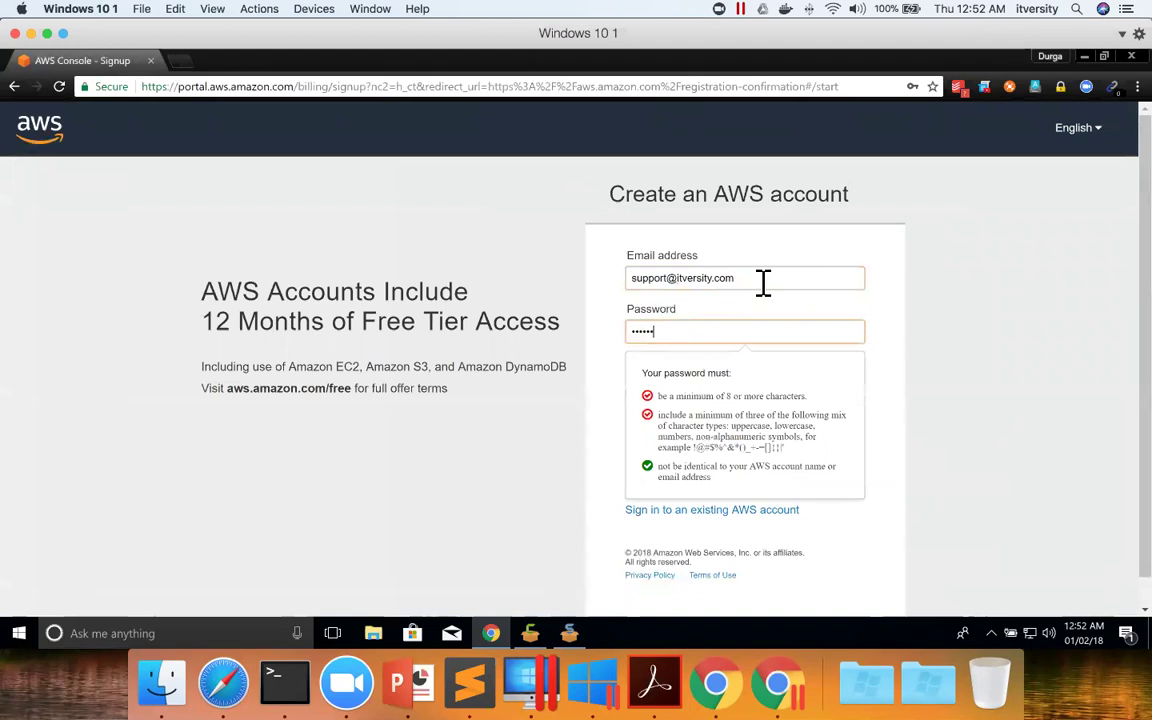
type("•••")
key("Tab")
type("••••••••")
key("Tab")
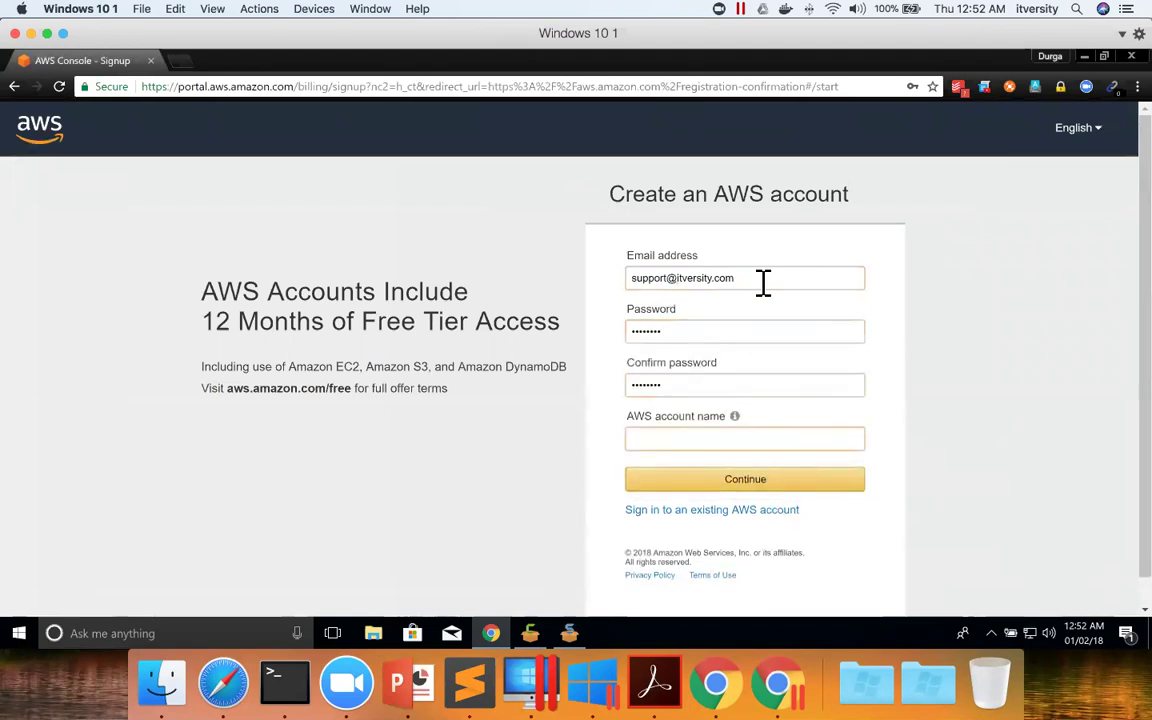
type("itversitydemo")
Submit the login details, decline saving the password, choose a Personal account, and enter the phone number.
left_click(735, 481)
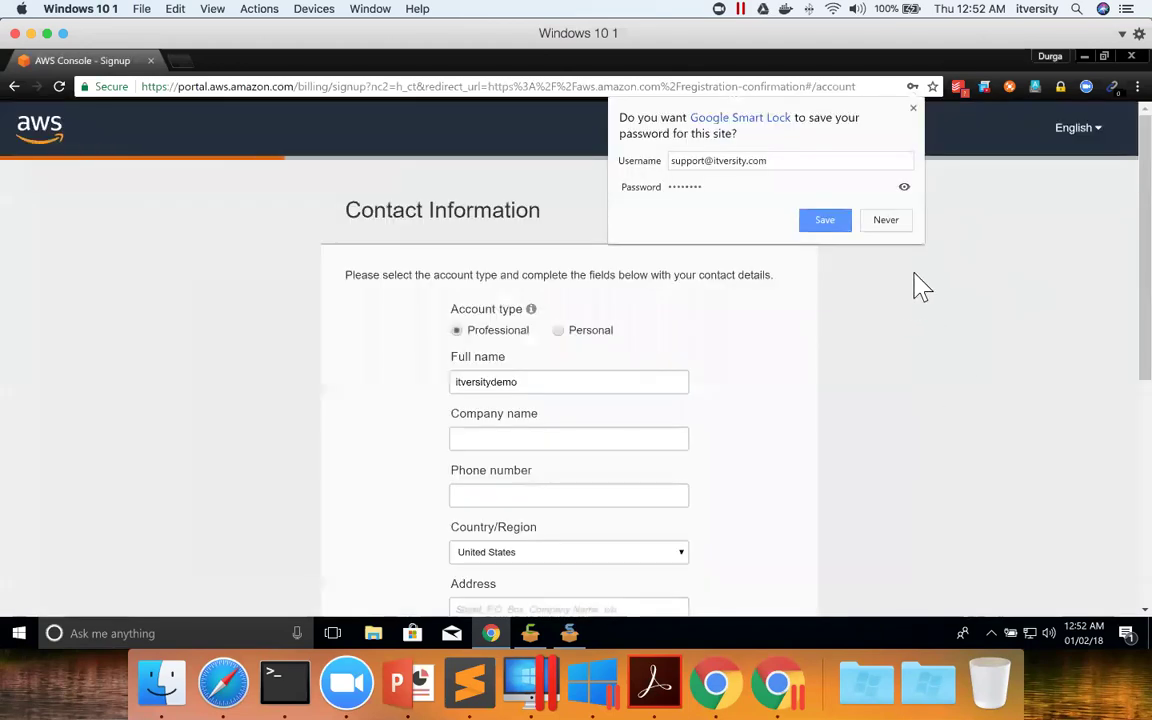
left_click(887, 221)
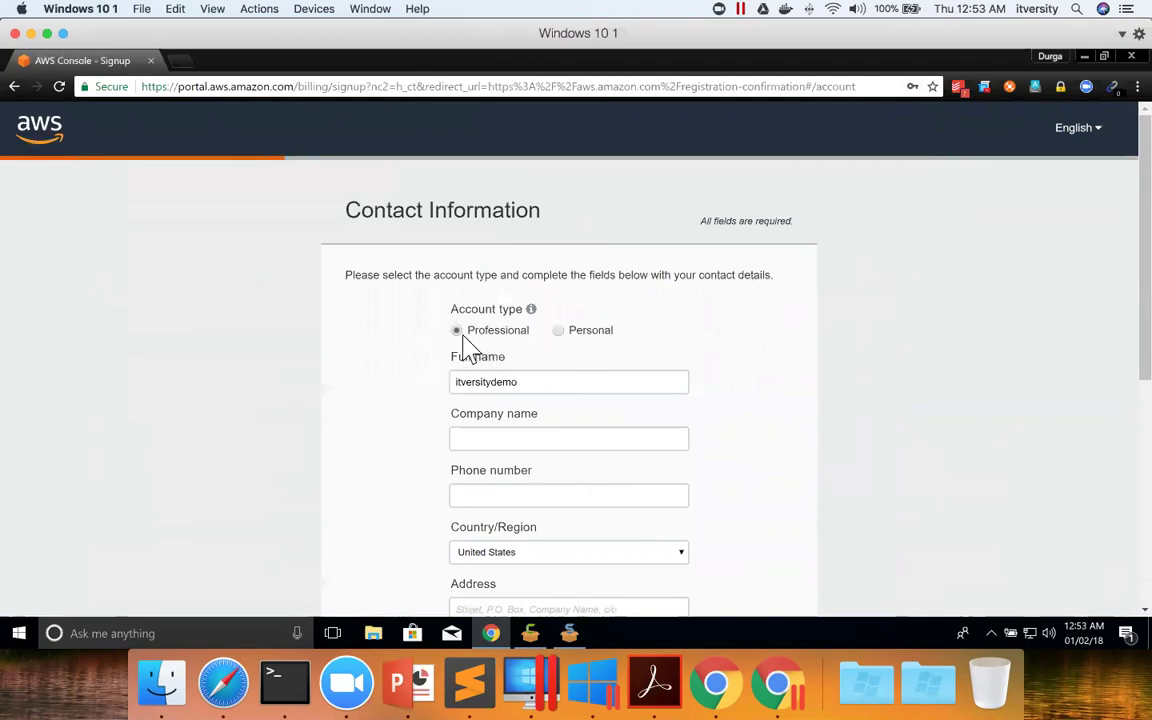
left_click(558, 331)
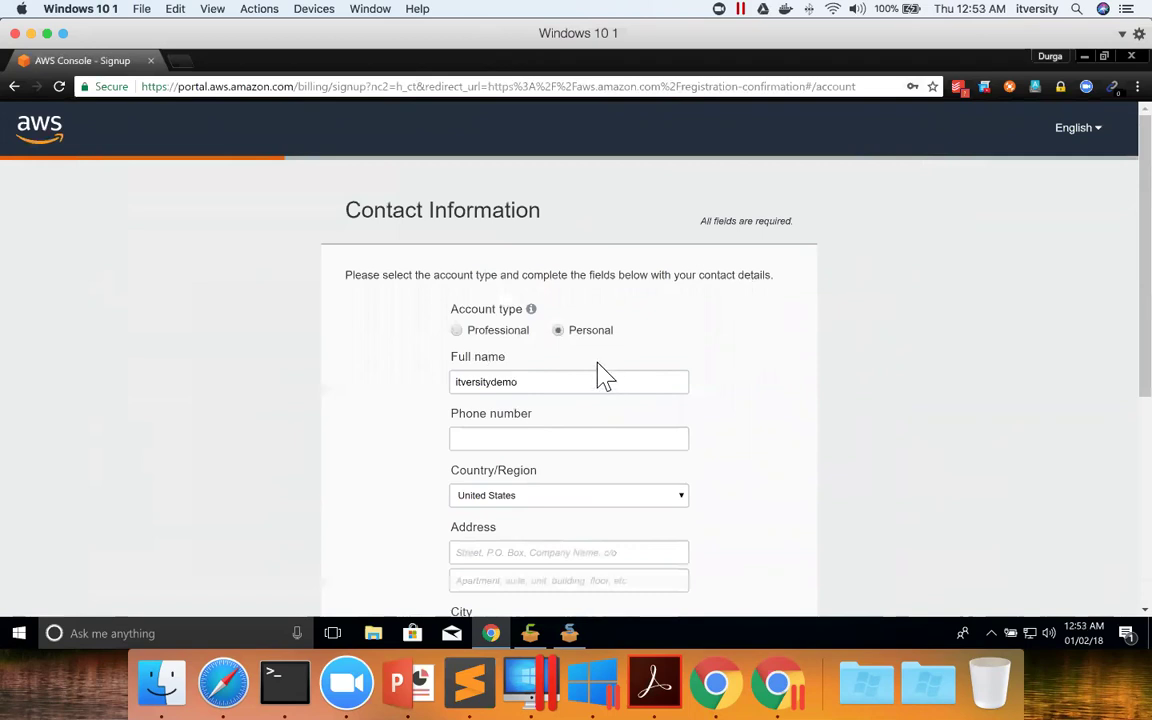
left_click(550, 432)
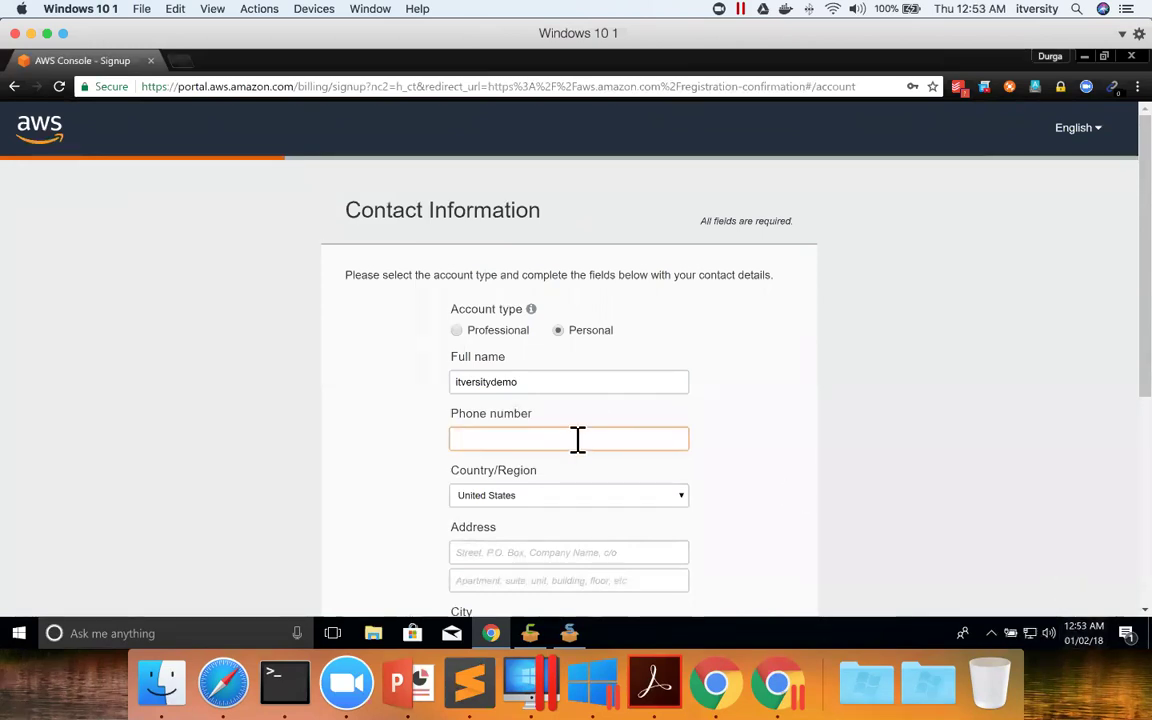
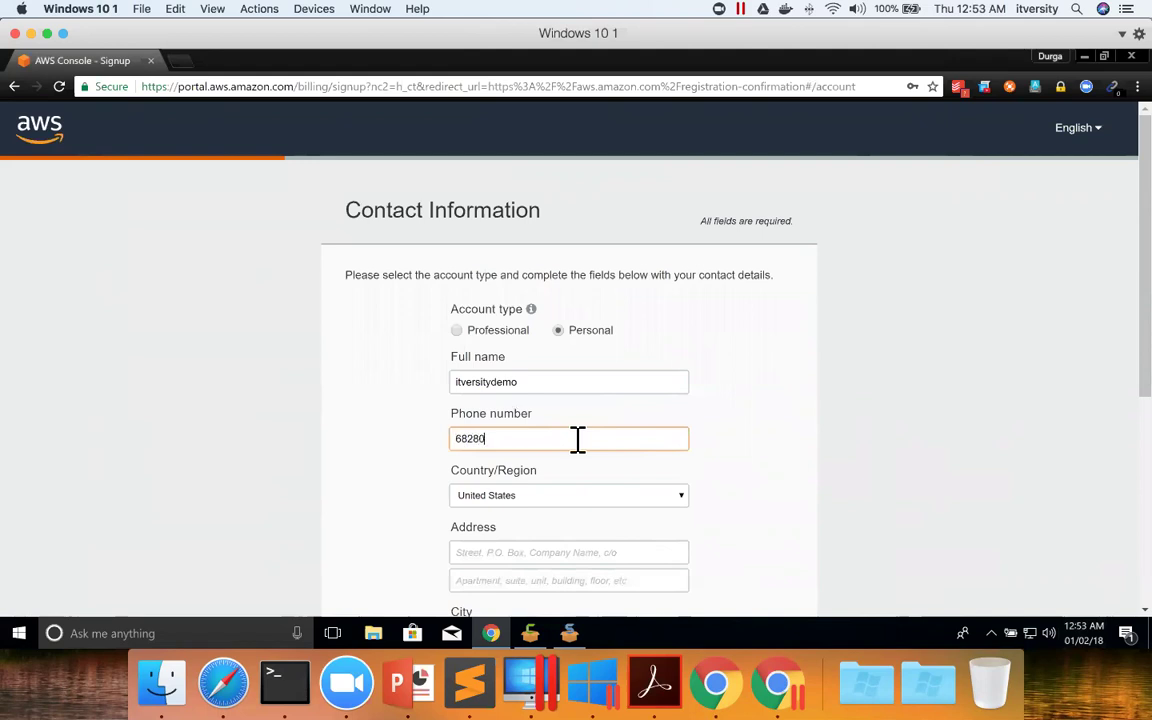
Fill in the street address, city, state and postal code, and accept the AWS Customer Agreement.
left_click(632, 556)
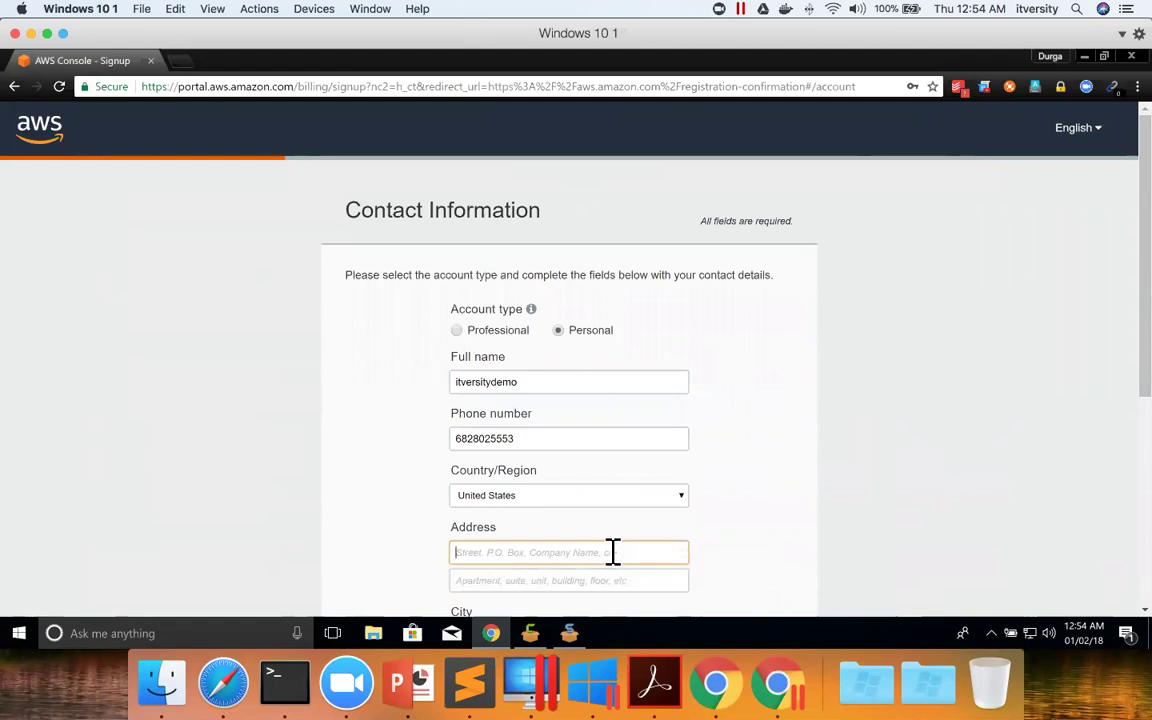
scroll(614, 550, "down", 2)
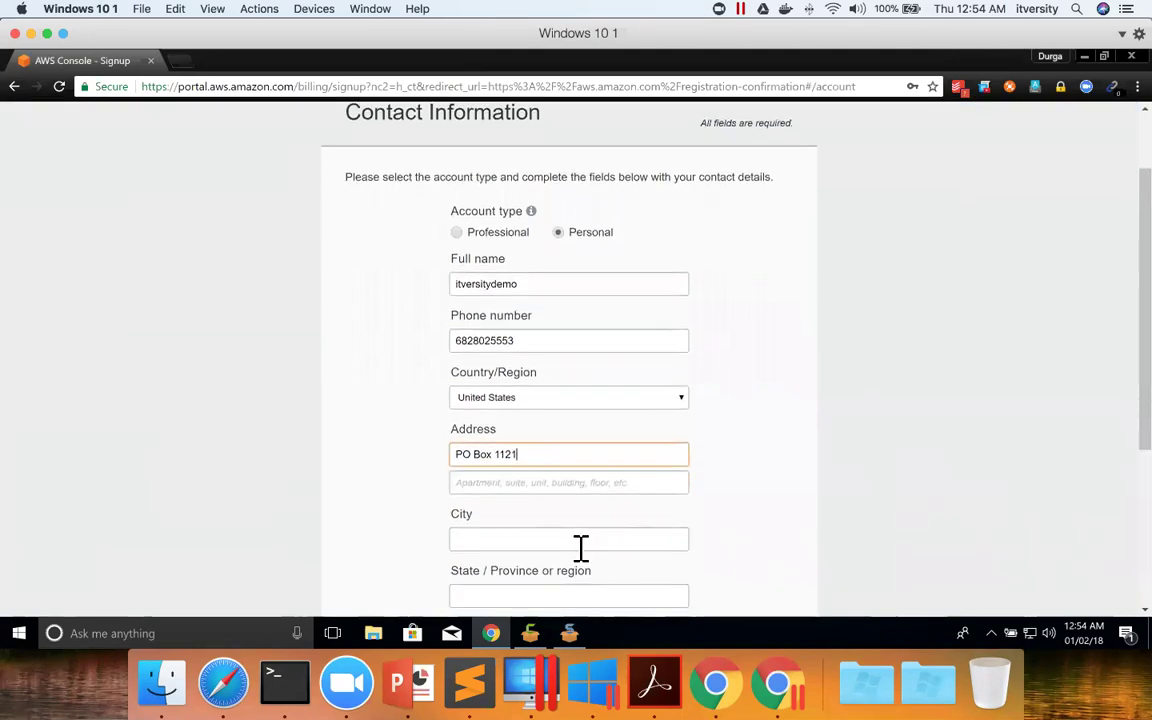
left_click(579, 540)
type("Coppell")
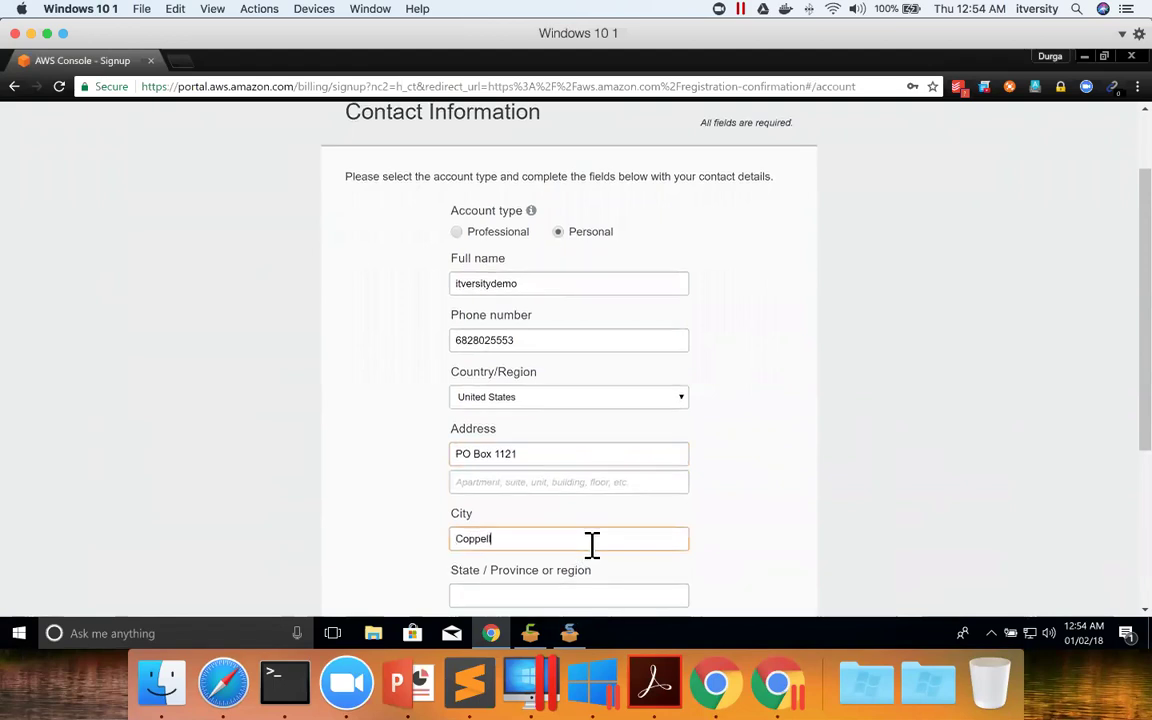
scroll(588, 545, "down", 2)
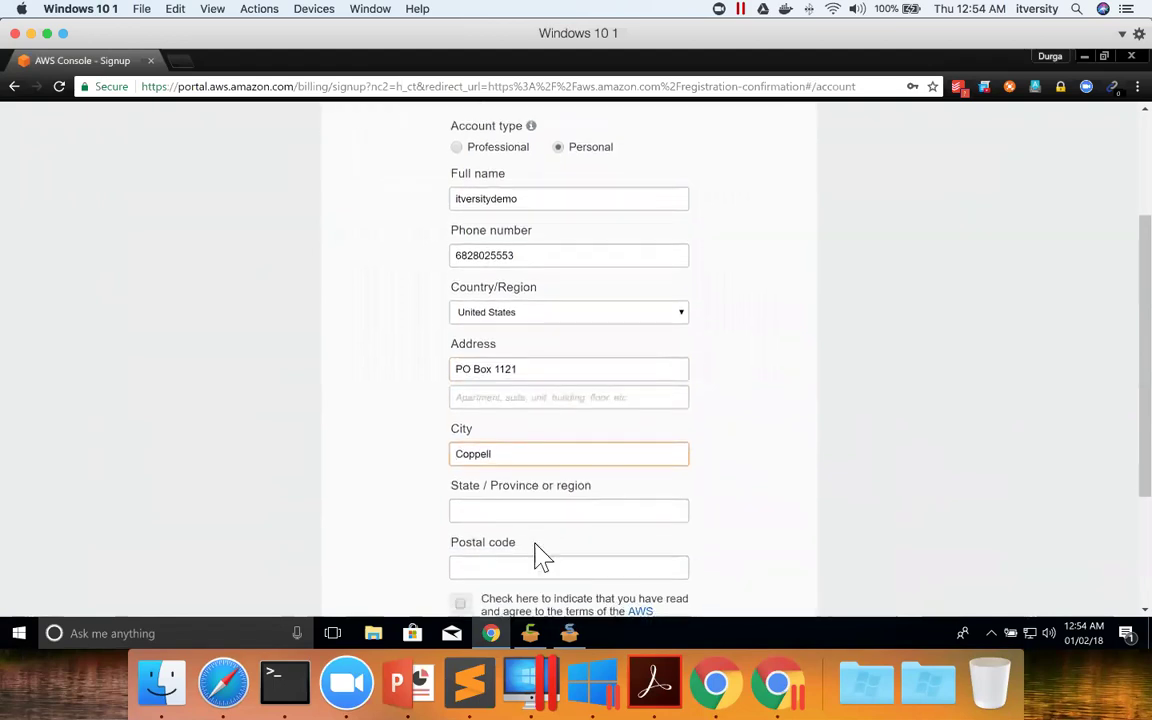
left_click(529, 513)
type("Texas")
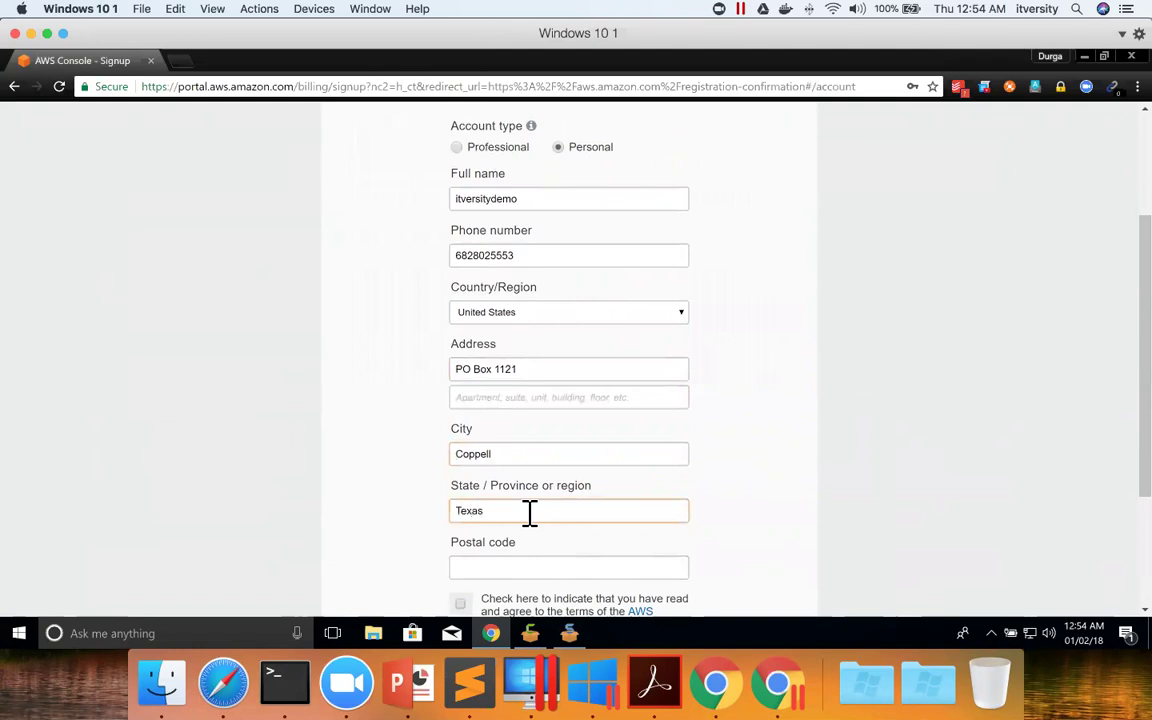
left_click(558, 566)
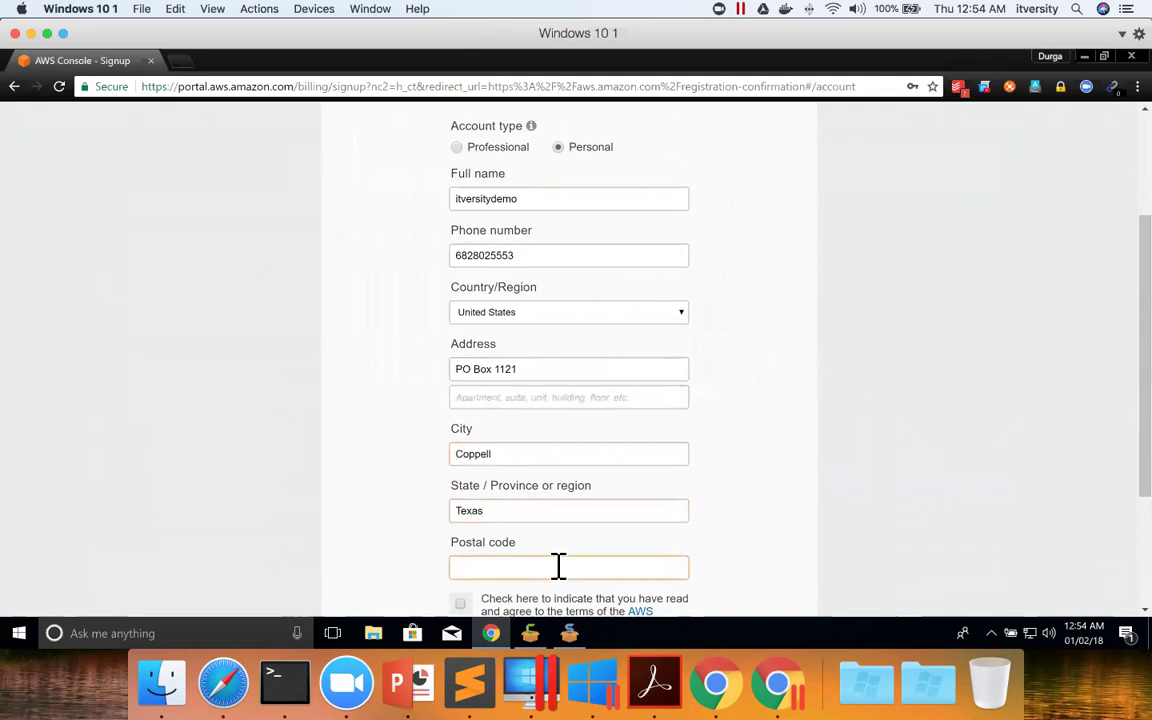
type("75019")
scroll(645, 550, "down", 2)
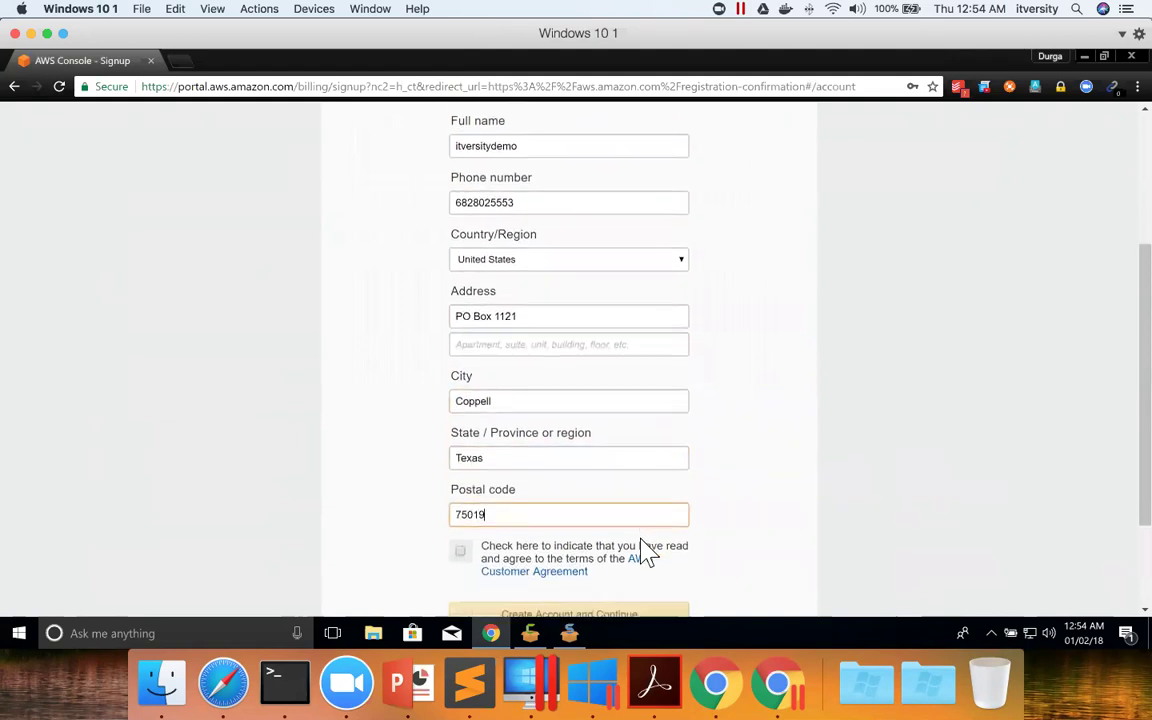
left_click(461, 538)
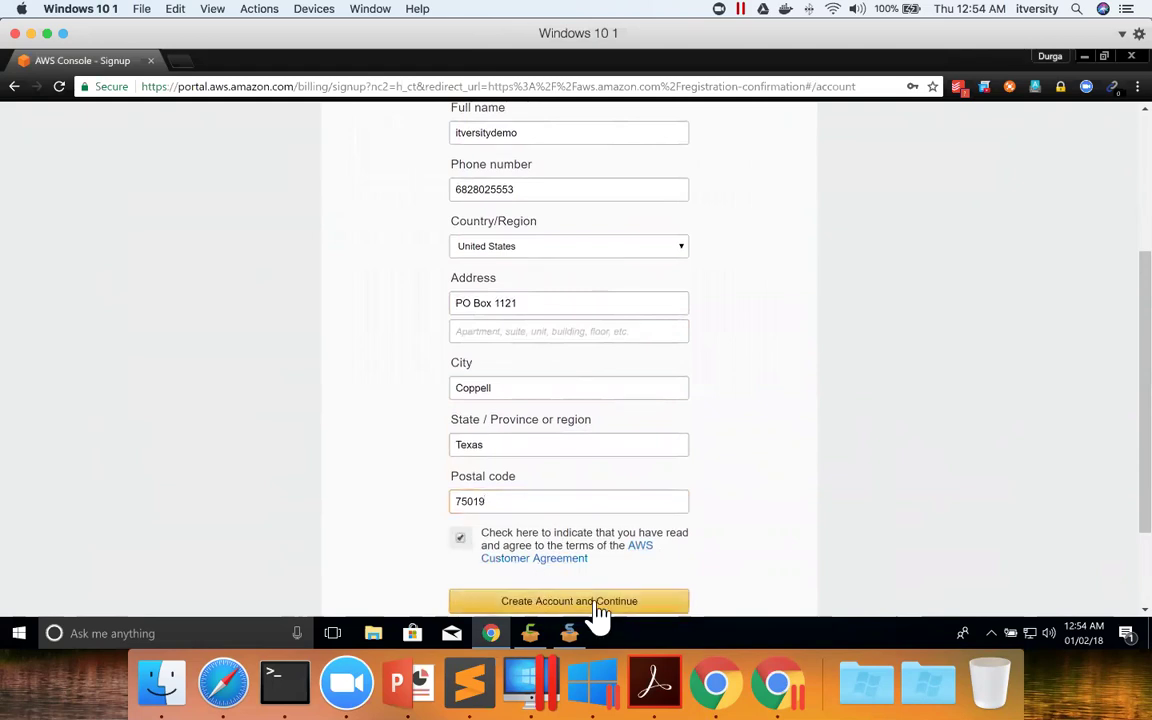
left_click(598, 608)
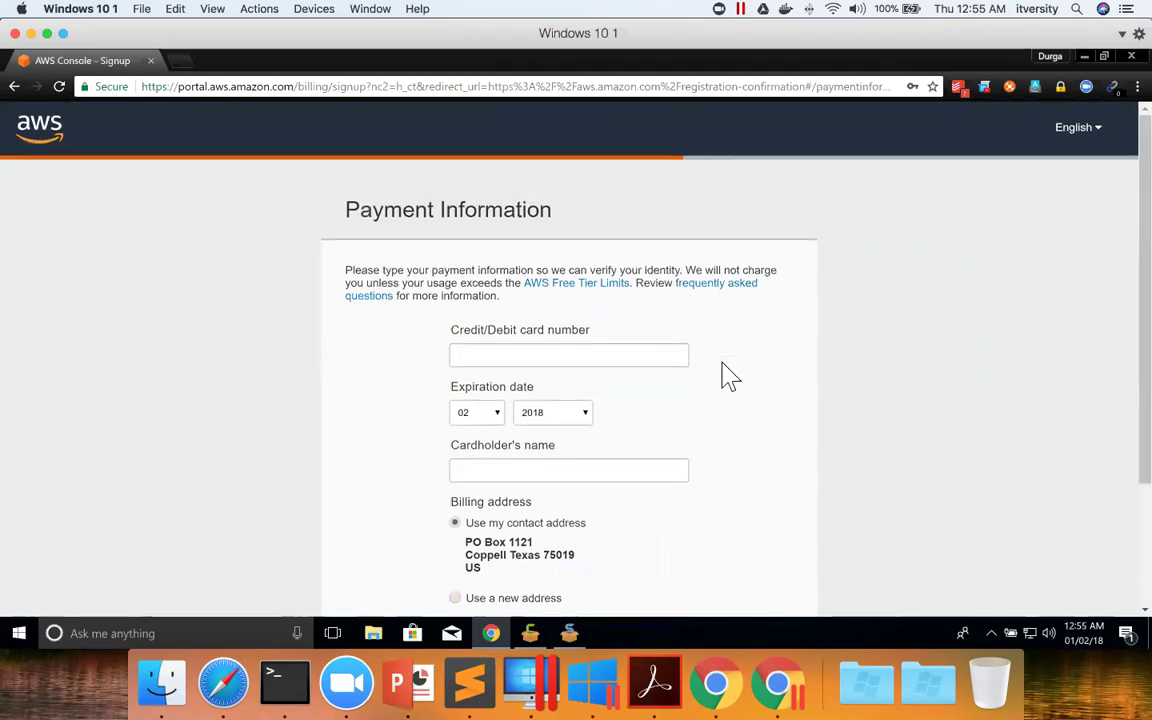
scroll(729, 376, "down", 2)
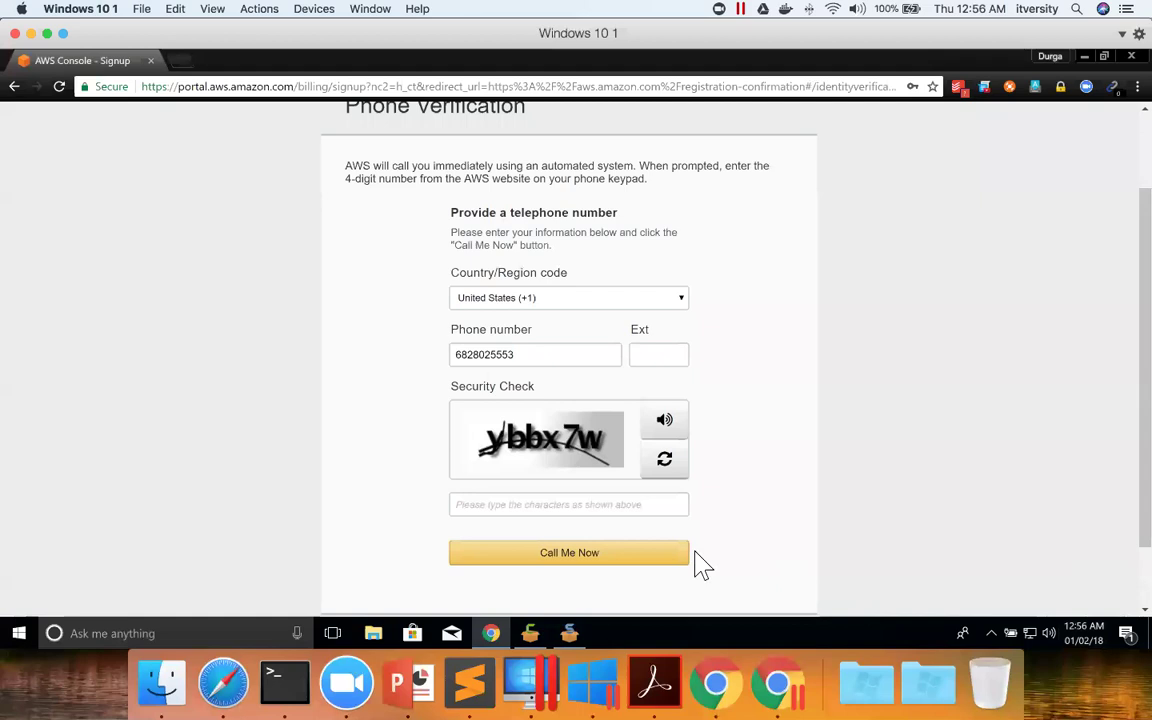
Enter the security check characters and request the phone verification call.
left_click(589, 497)
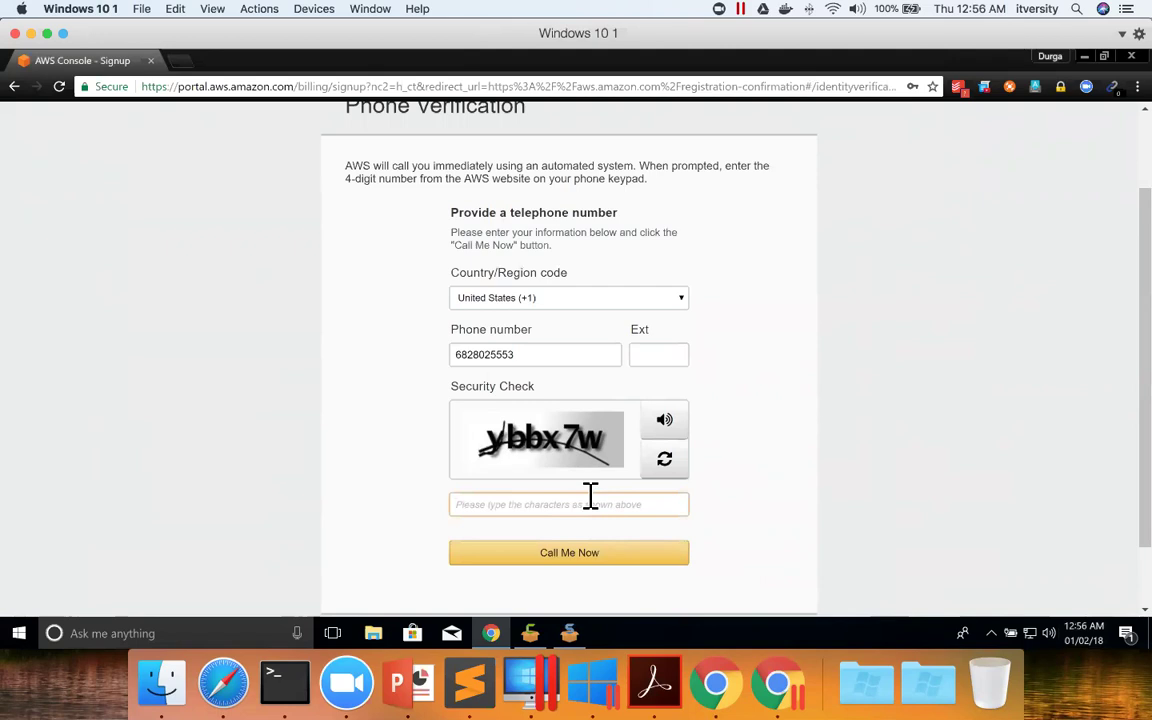
type("ybbb")
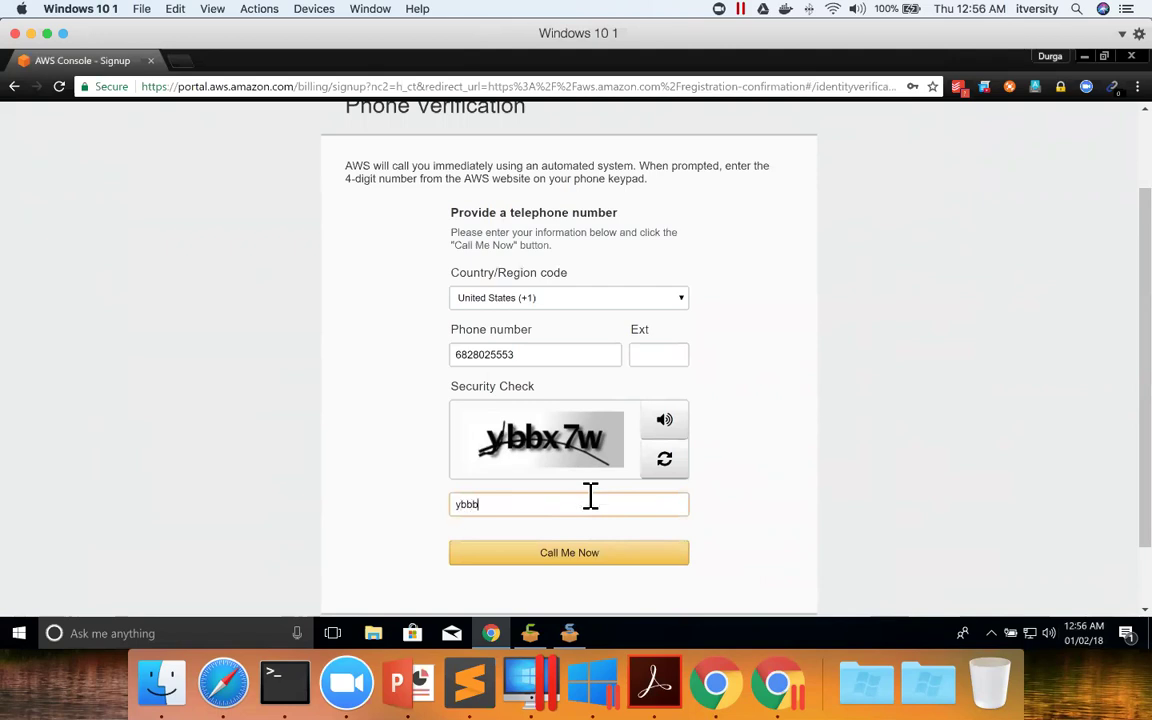
type("x72")
left_click(594, 555)
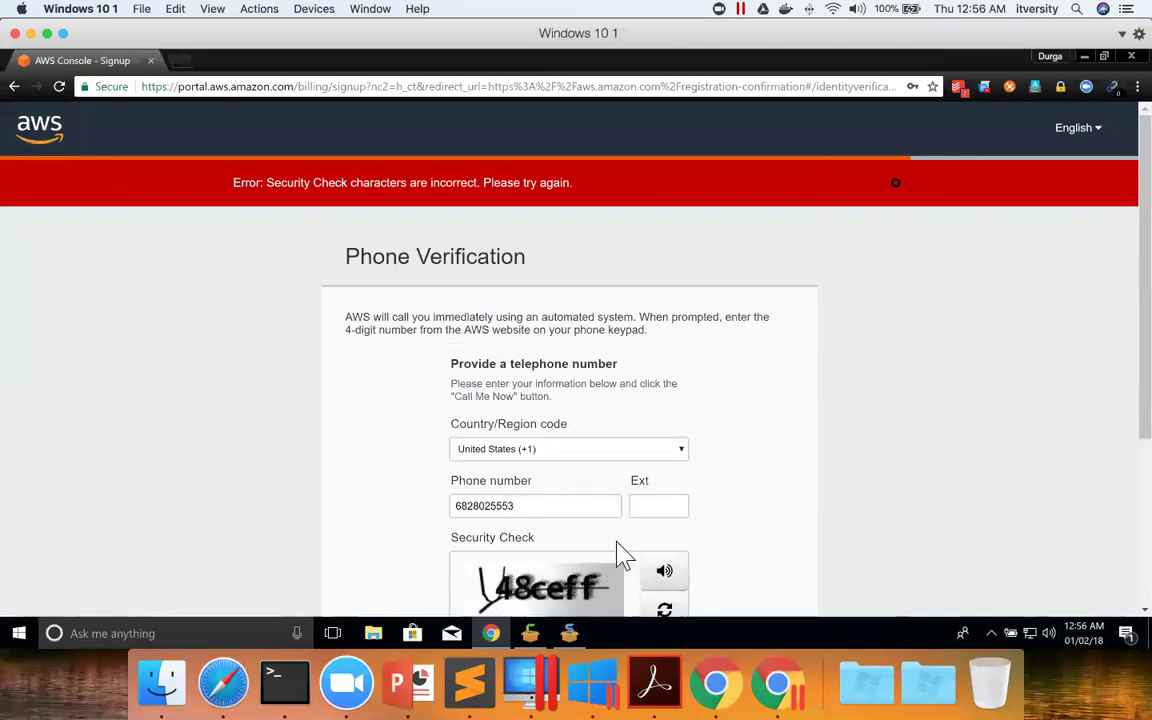
scroll(712, 457, "down", 3)
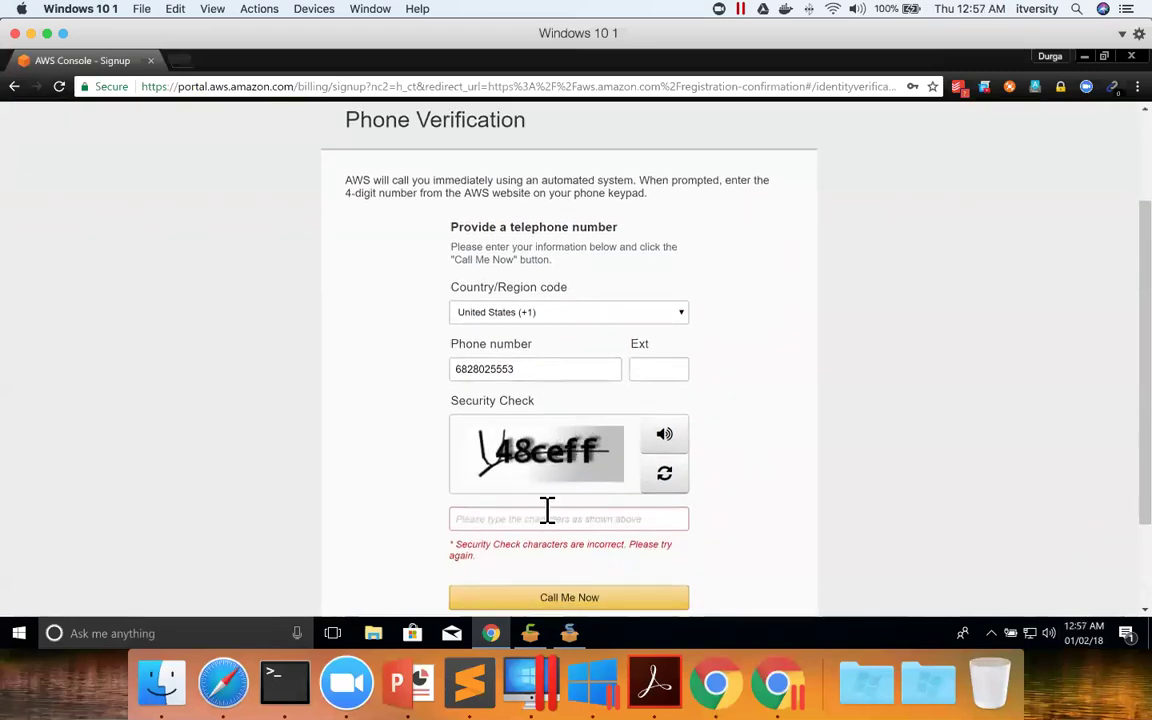
Retry the phone verification with the new security check characters after the error.
left_click(544, 511)
type("u")
key("BackSpace")
type("48ceff")
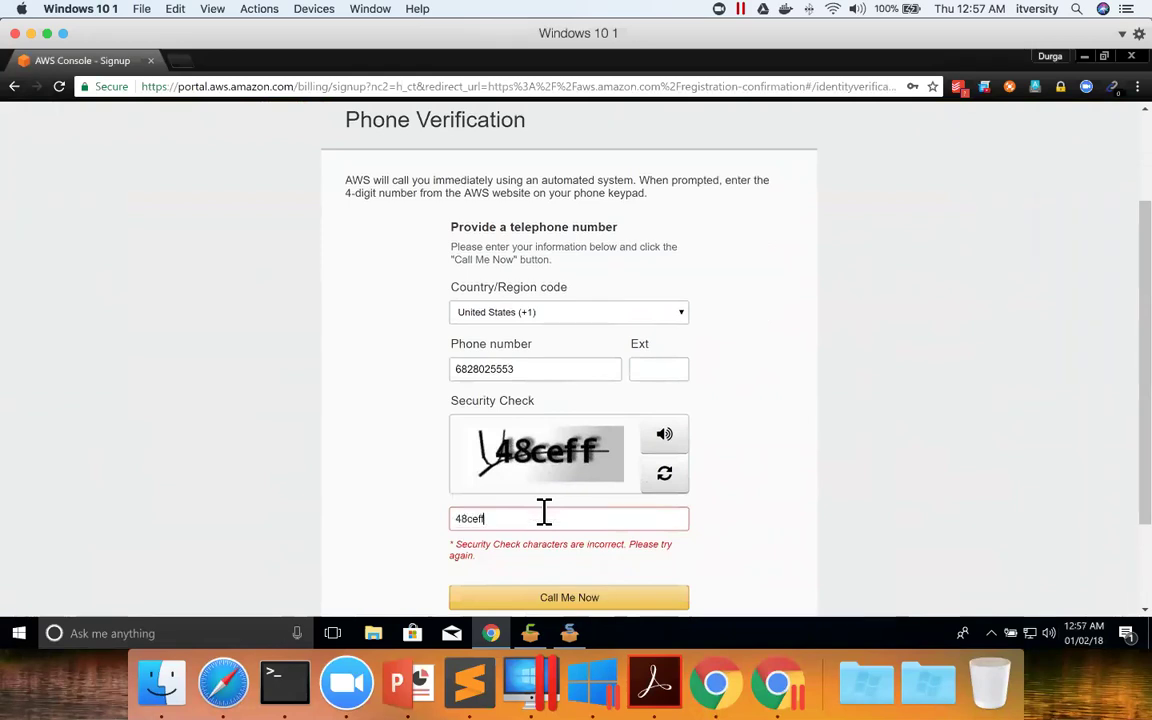
scroll(560, 560, "down", 1)
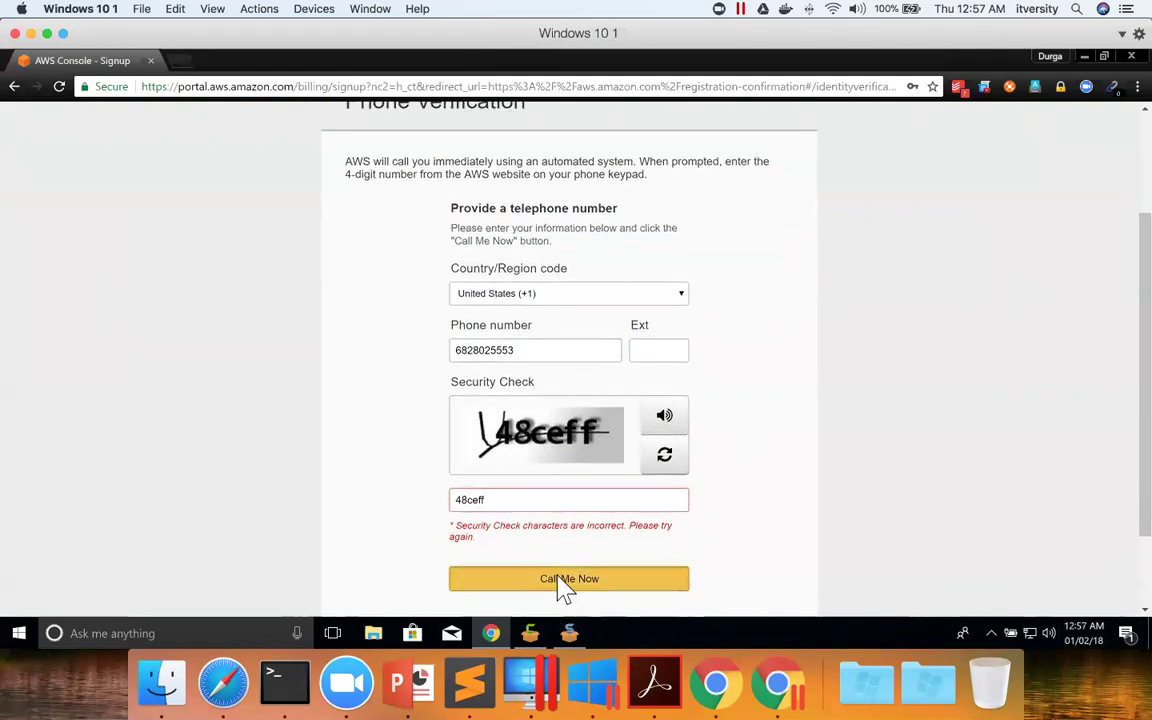
left_click(567, 580)
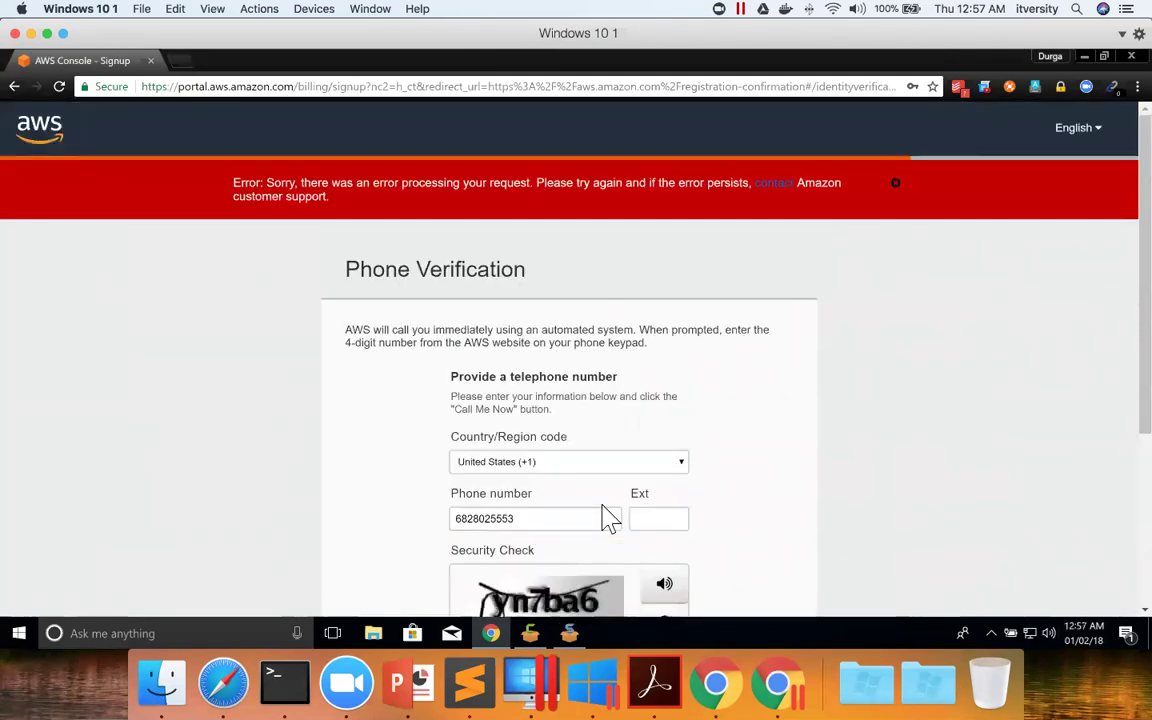
scroll(600, 505, "down", 3)
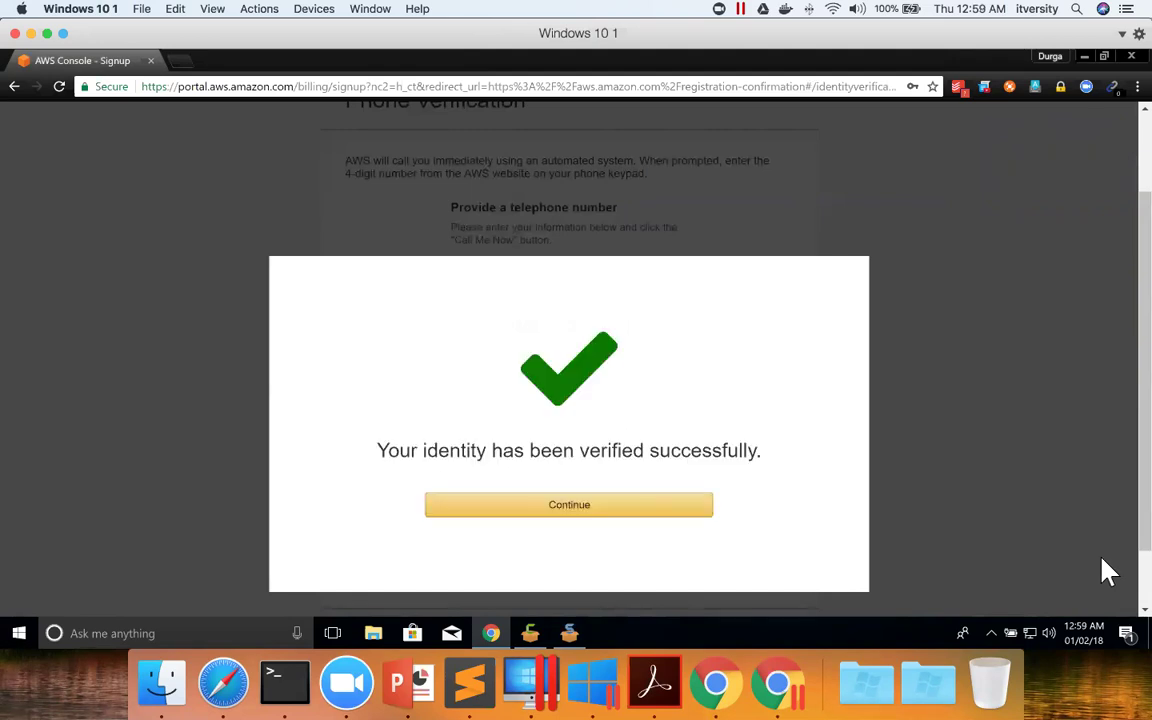
Continue past identity verification and choose the free Basic support plan.
left_click(611, 514)
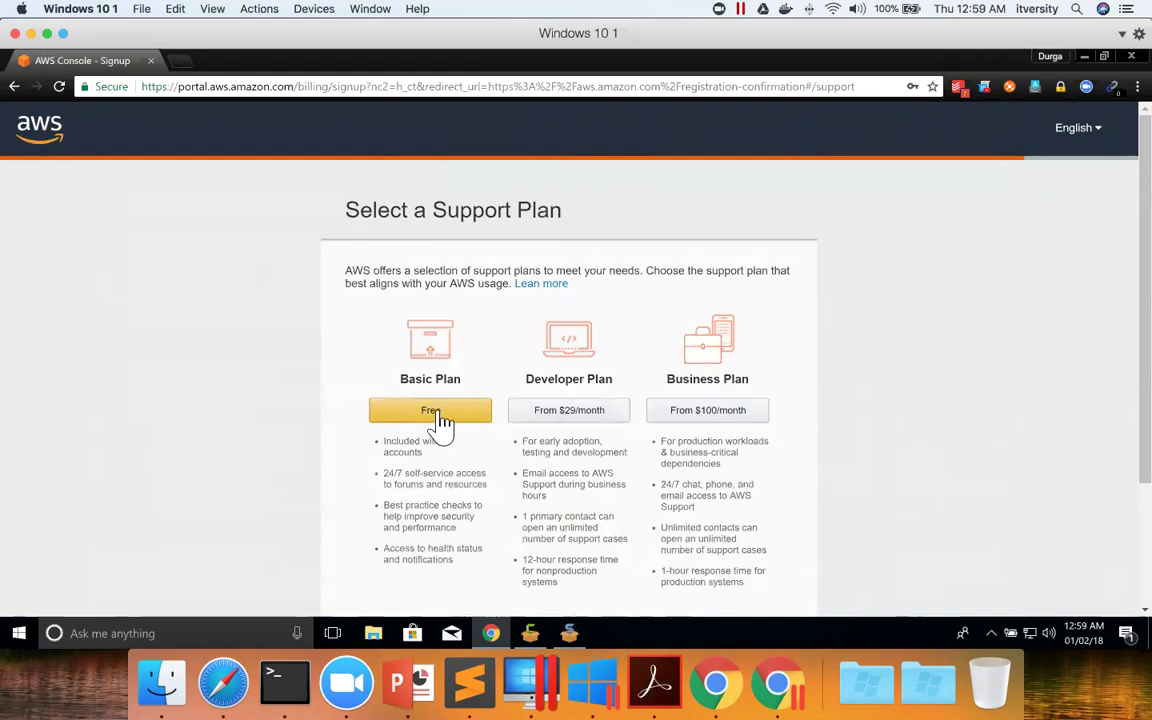
left_click(594, 416)
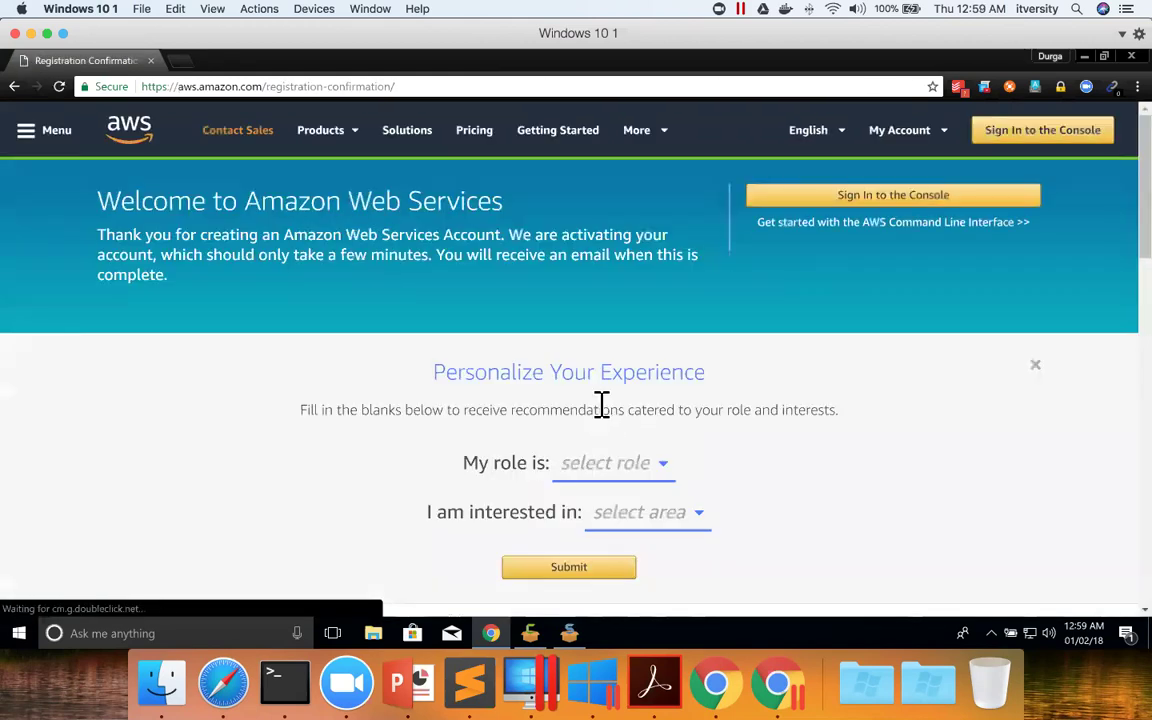
Scroll down the Welcome to Amazon Web Services page toward the console sign-in.
scroll(600, 416, "down", 4)
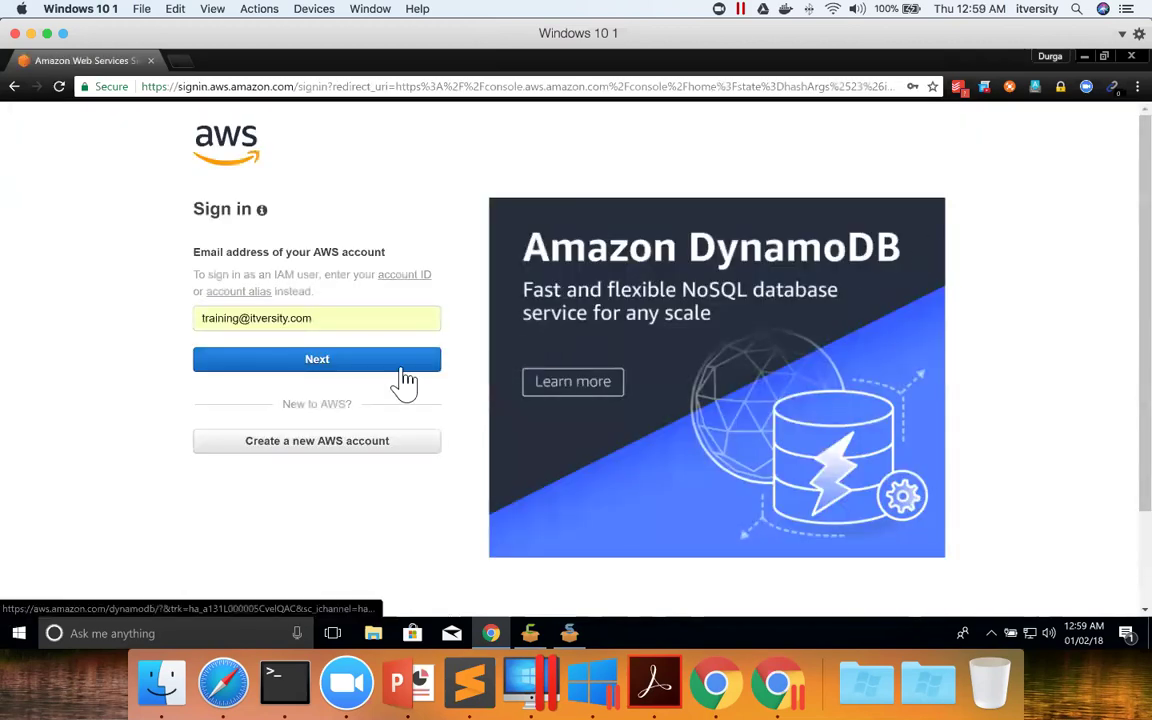
Sign in to the console as root user with the new account's e-mail and password.
triple_click(370, 318)
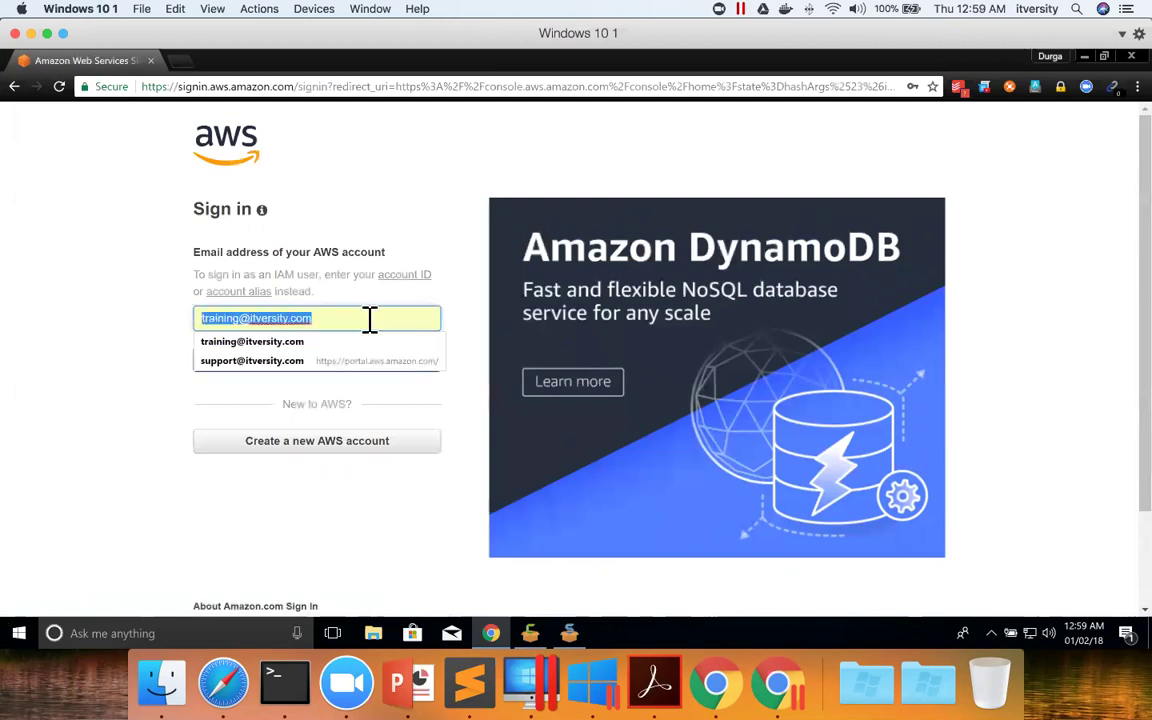
type("suup")
key("BackSpace")
key("BackSpace")
type("ppor")
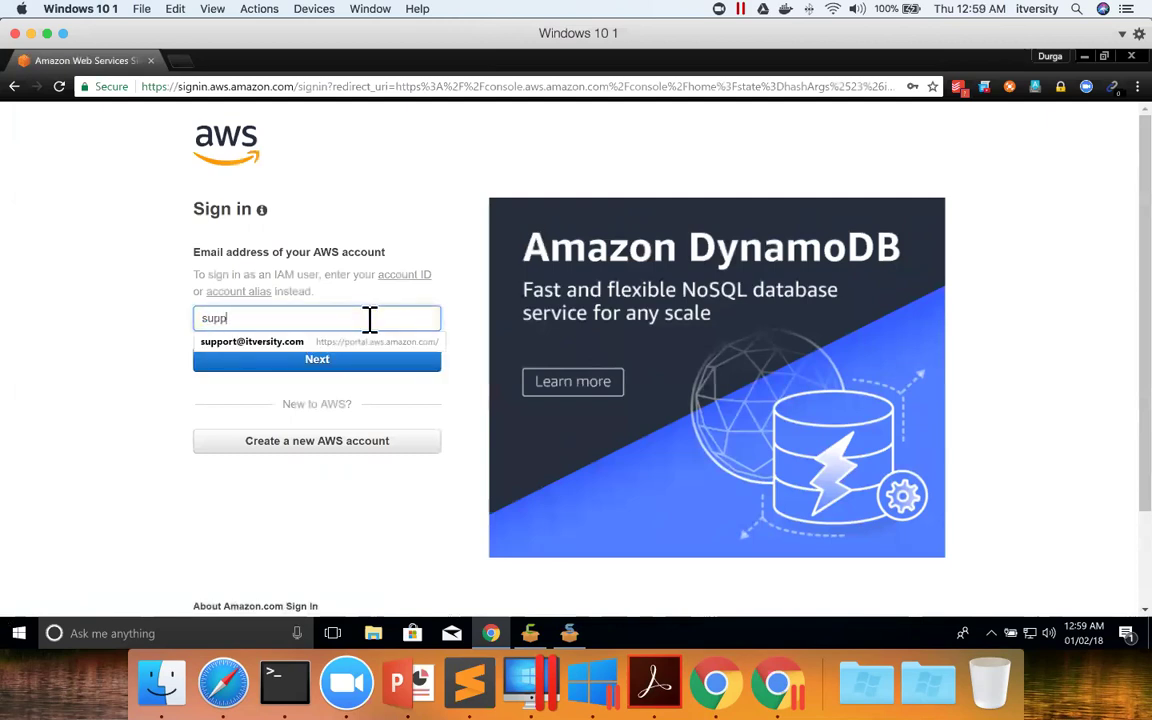
left_click(342, 341)
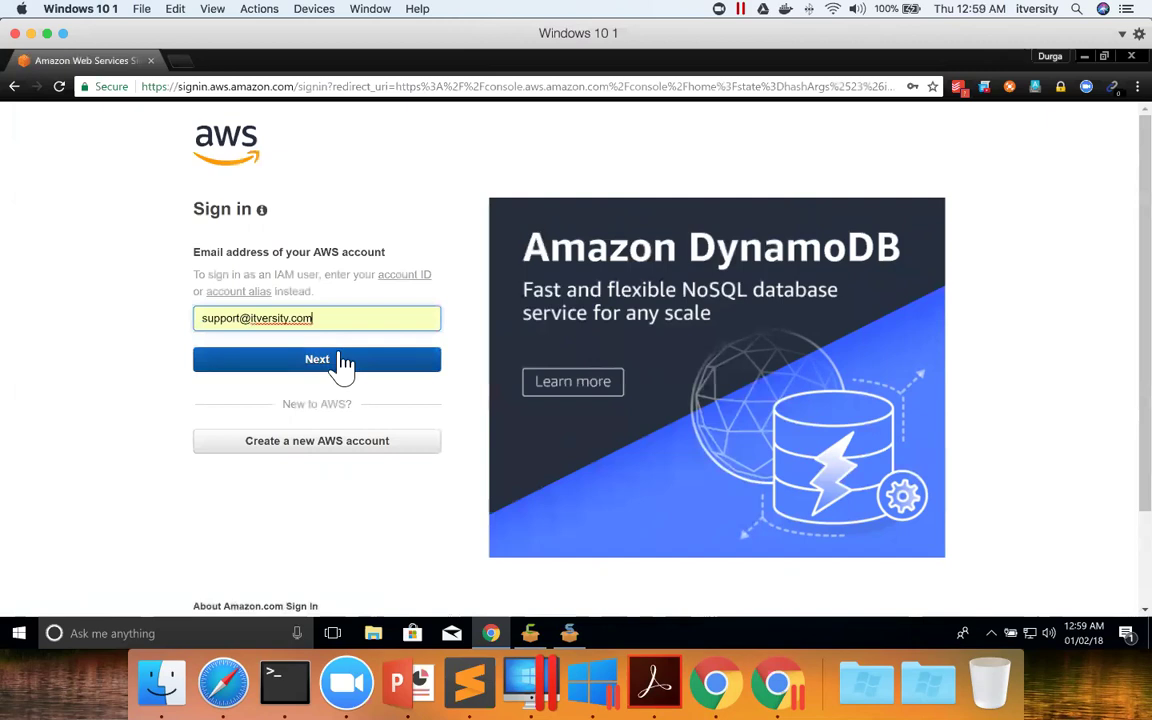
left_click(342, 358)
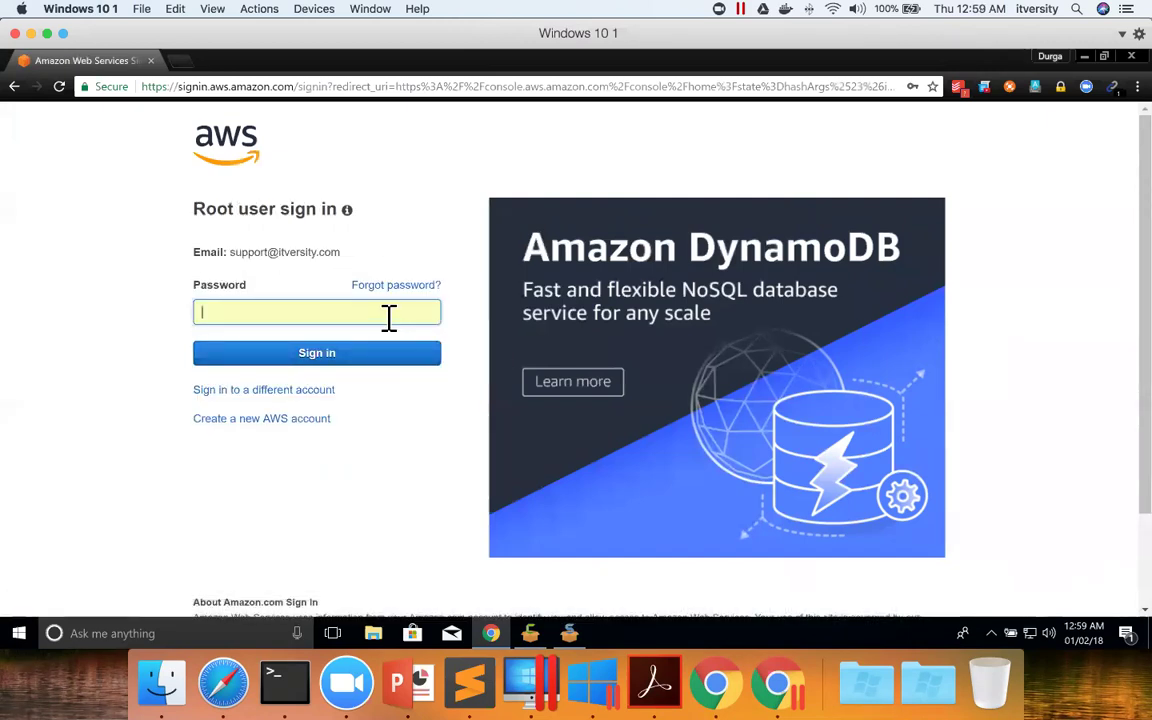
type("********")
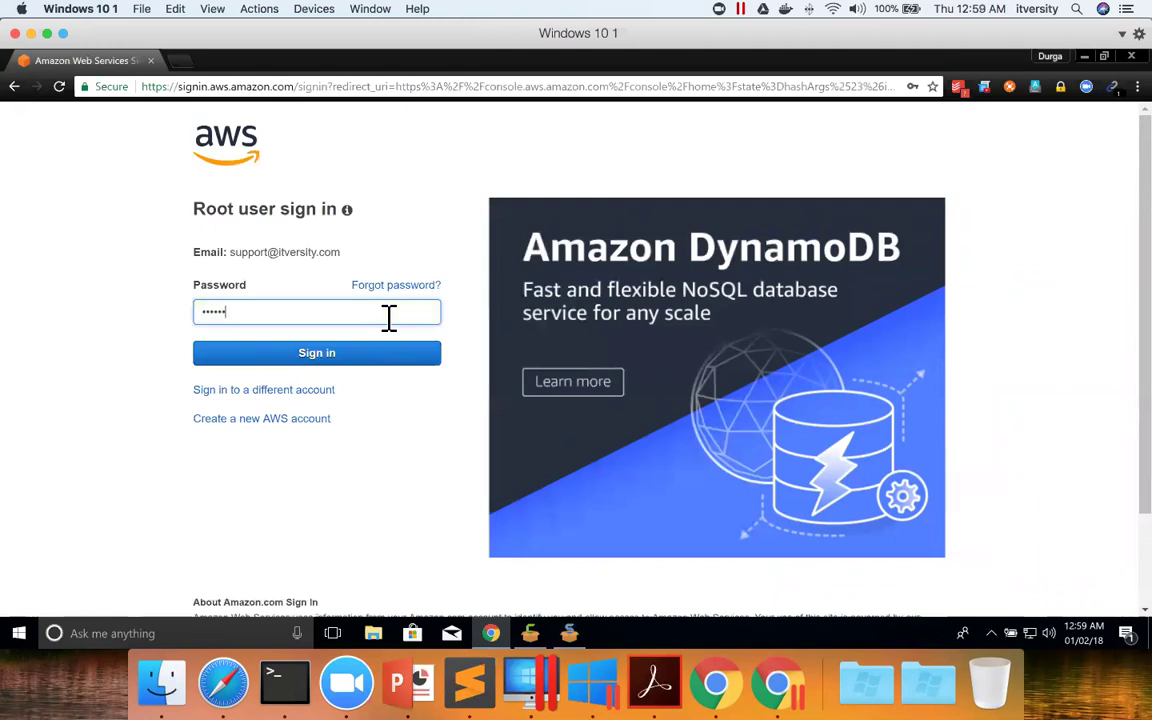
key("Return")
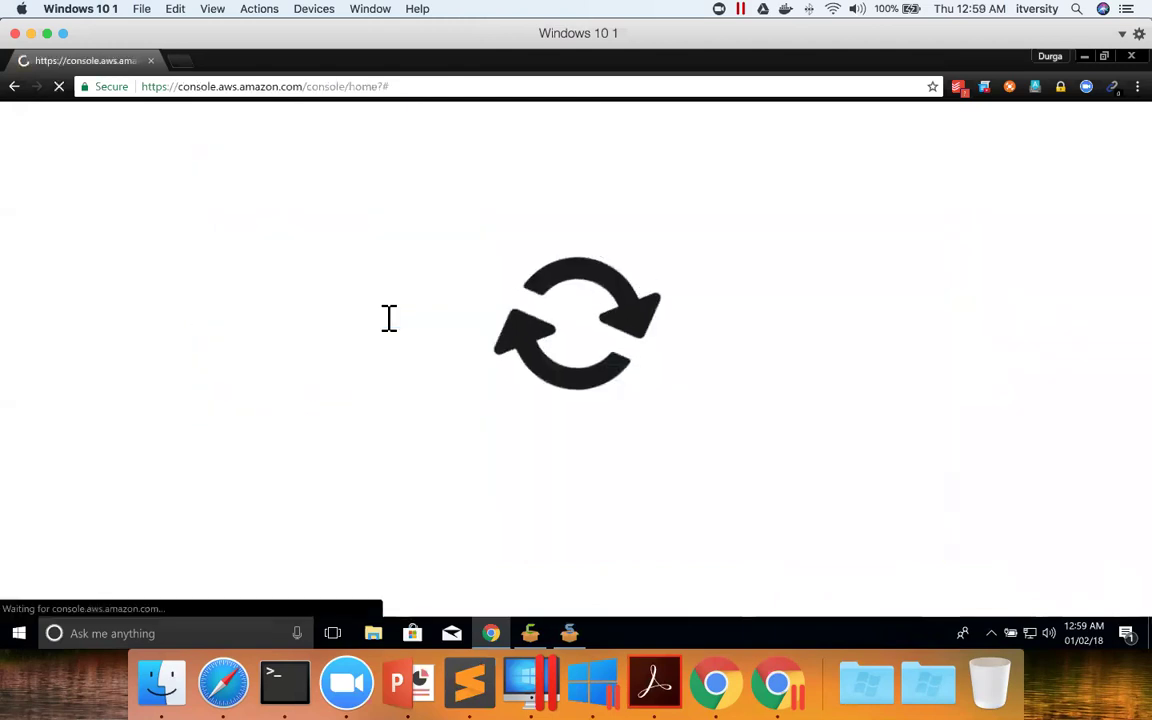